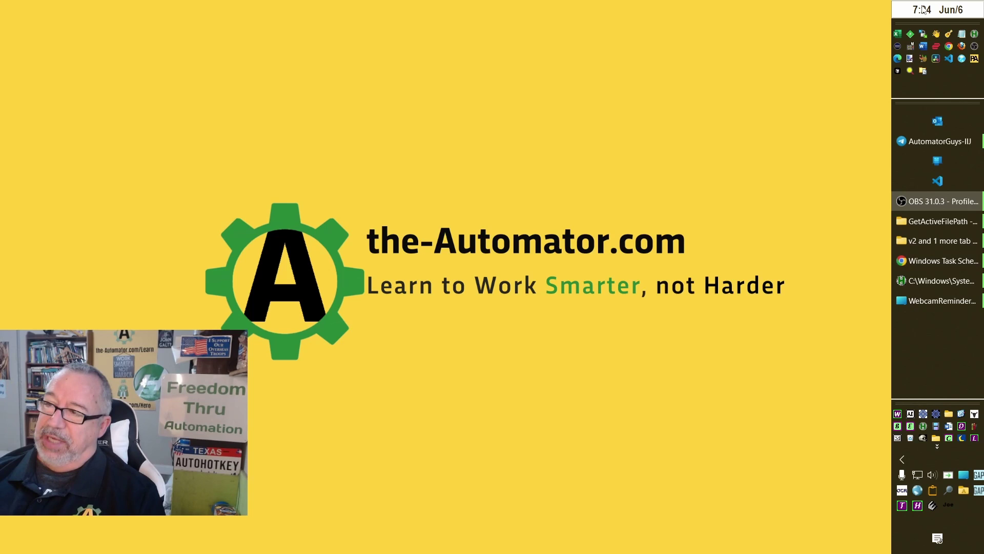
# Search the Start menu for 'tas' and launch Task Scheduler from the results.
pyautogui.press('super')
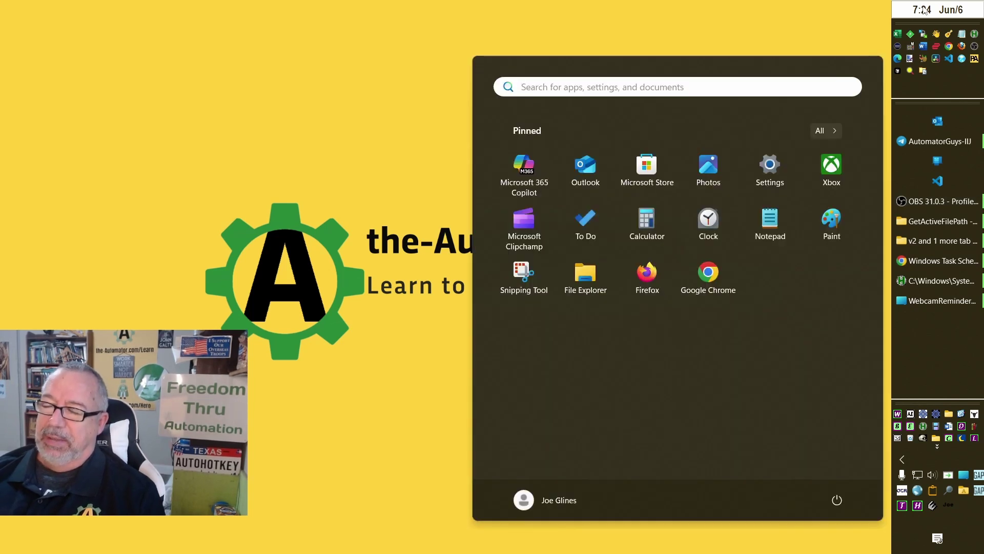
pyautogui.write('tas')
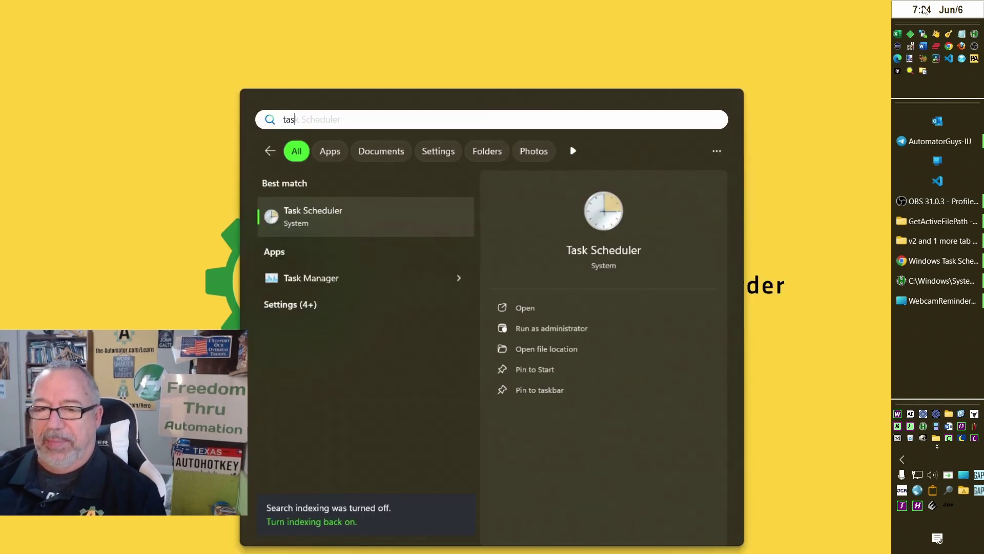
pyautogui.click(316, 215)
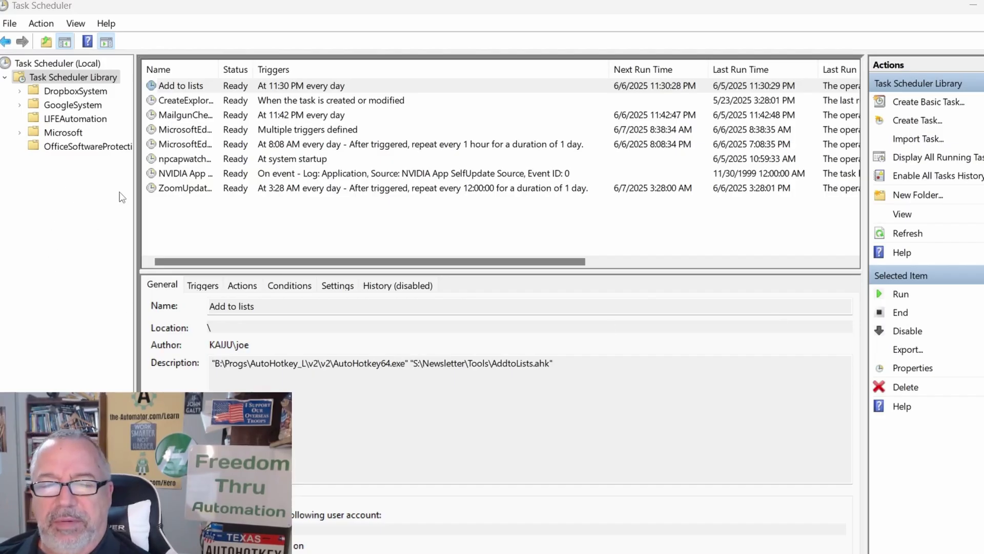
# Add a folder named 'Just a test' under Task Scheduler Library and open it.
pyautogui.click(60, 204)
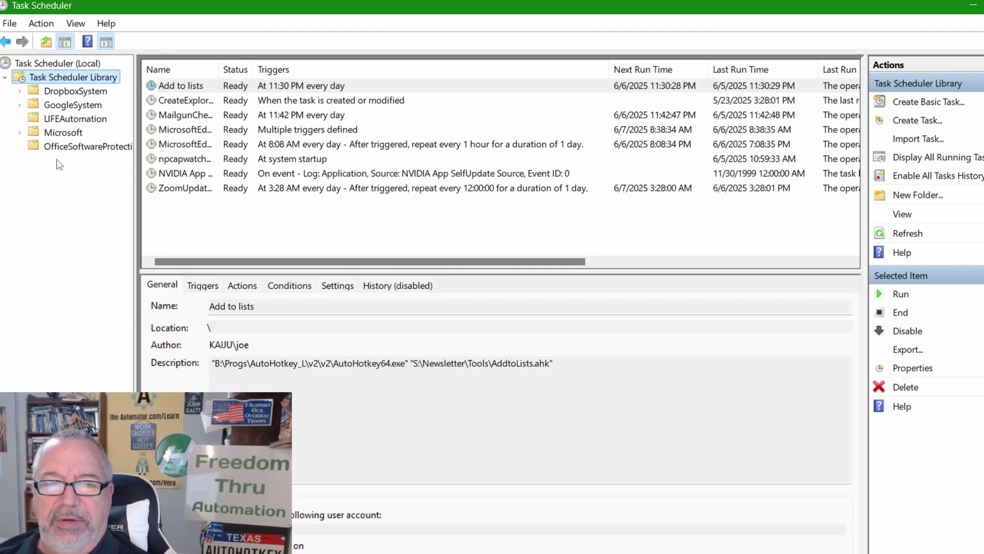
pyautogui.click(930, 198)
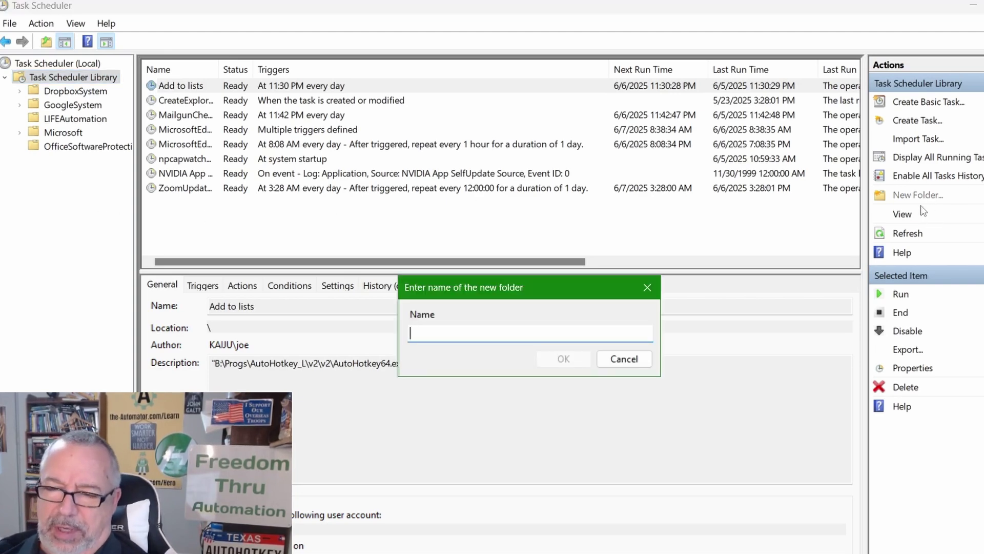
pyautogui.write('J')
pyautogui.press('BackSpace')
pyautogui.write('Just')
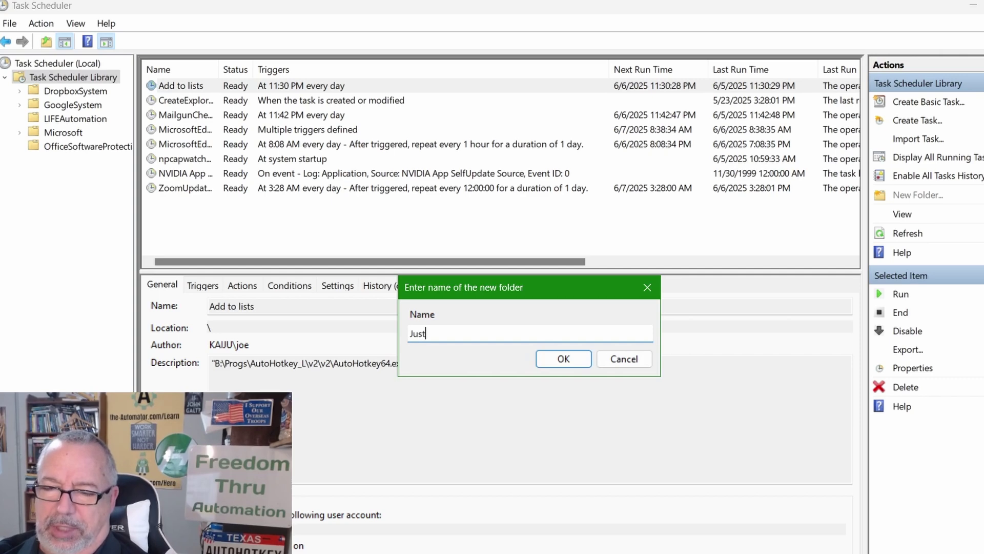
pyautogui.write(' a')
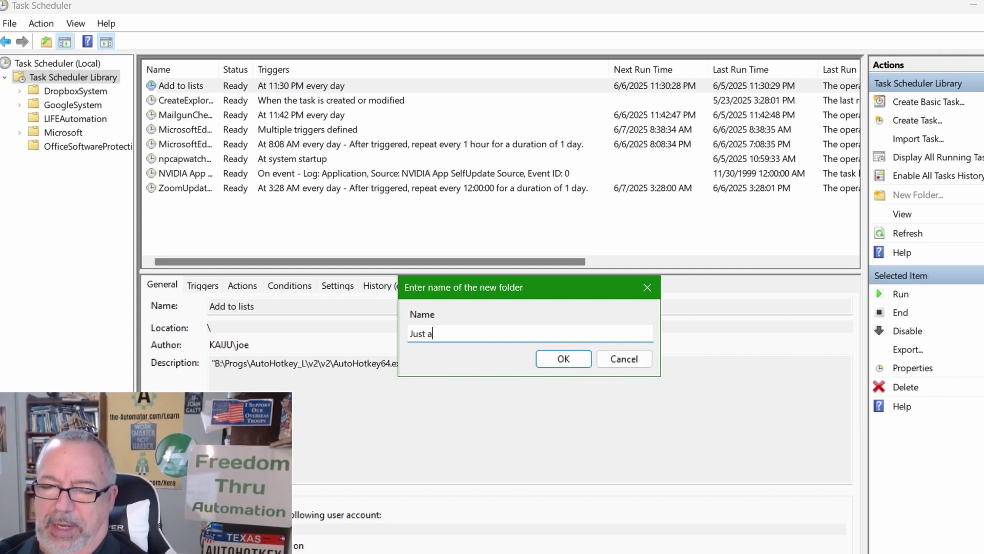
pyautogui.write(' test')
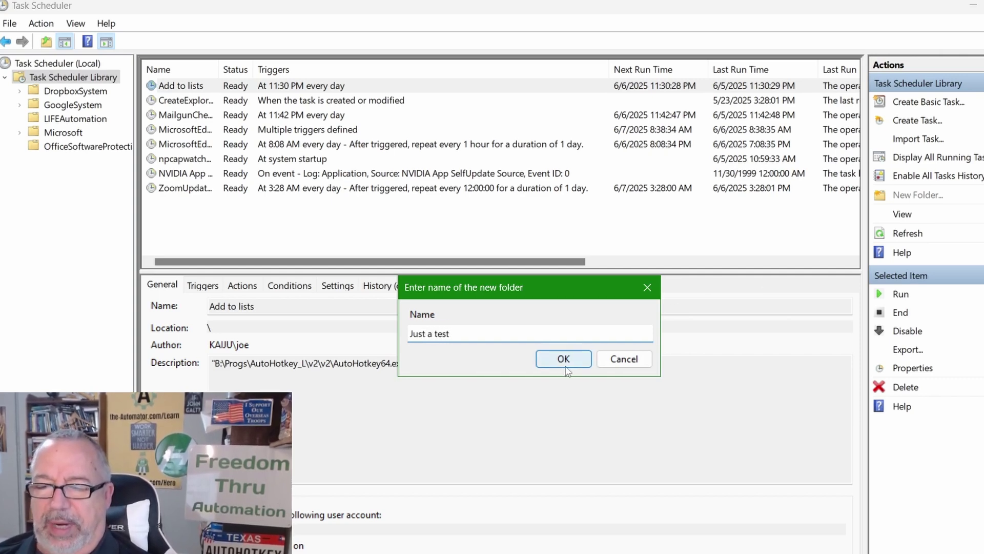
pyautogui.click(566, 367)
pyautogui.click(69, 162)
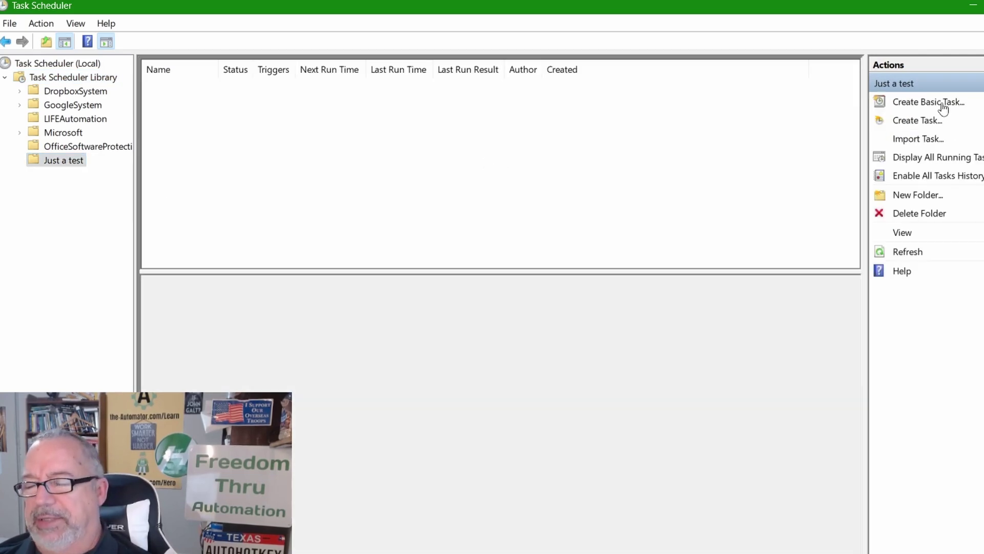
# Start a basic task named 'test' in the Just a test folder.
pyautogui.click(942, 103)
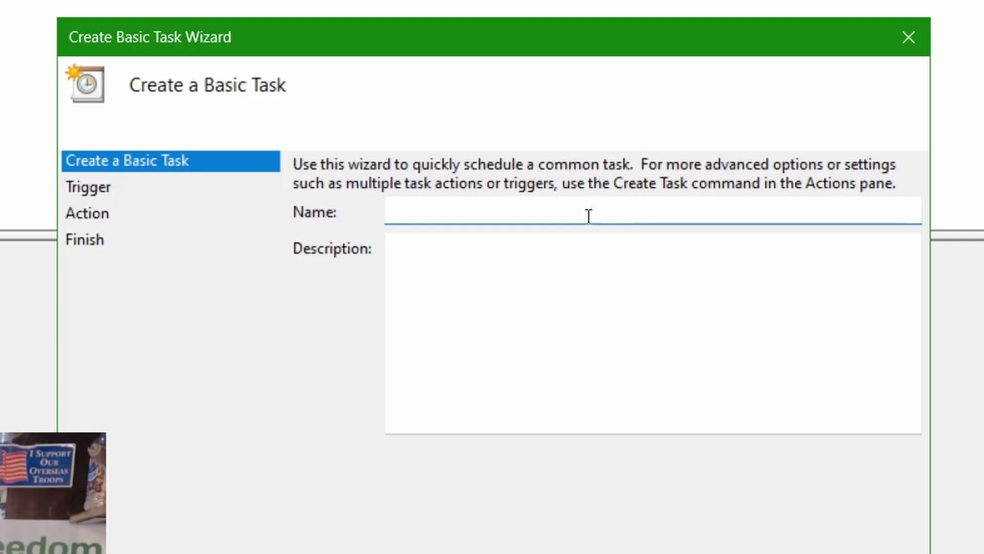
pyautogui.write('test')
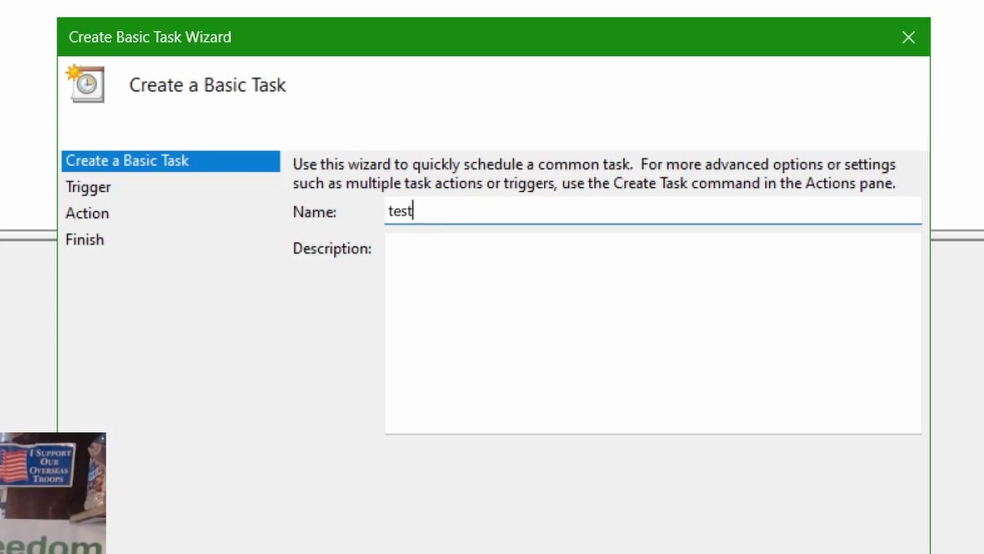
pyautogui.press('Tab')
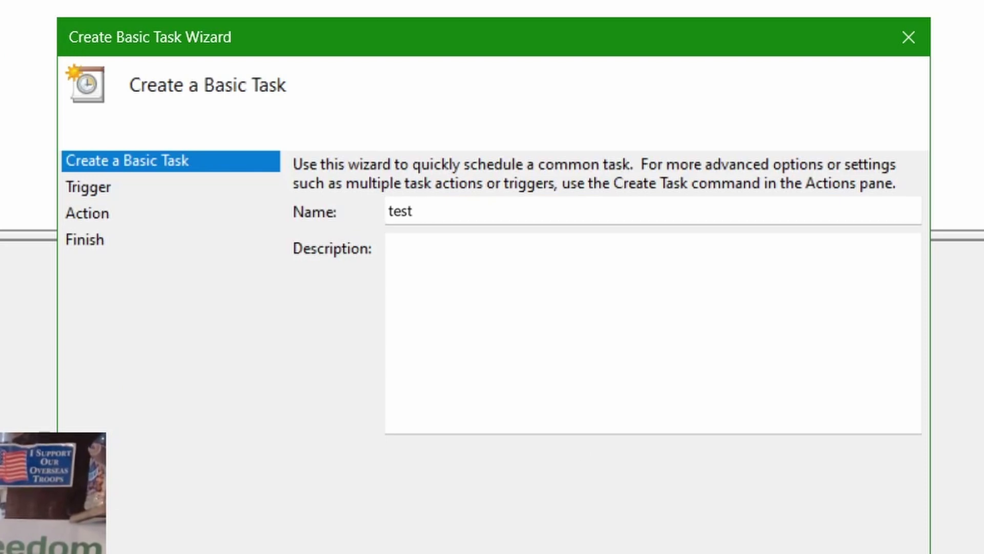
pyautogui.press('Return')
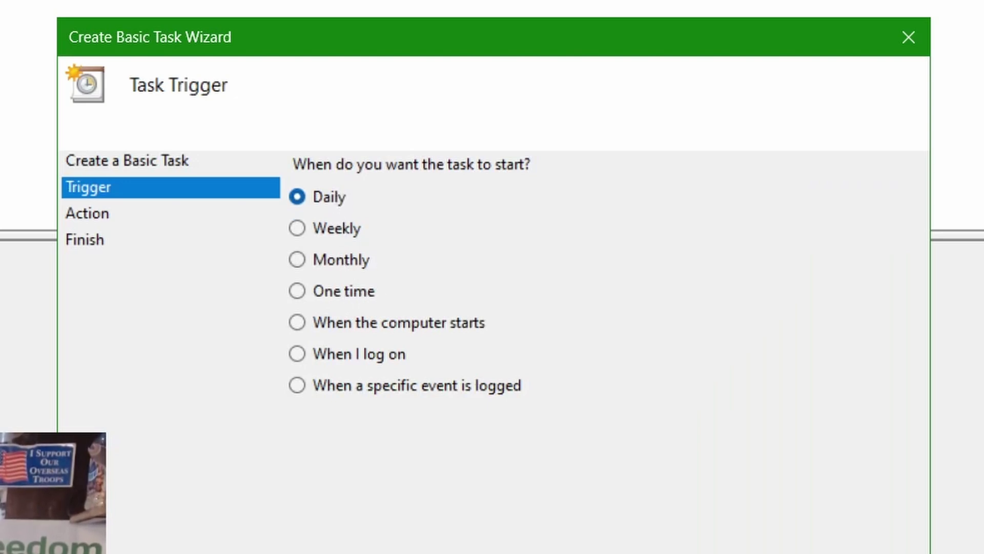
# Give it a Daily trigger from 6/6/2025 7:27:18 PM, recurring every 1 day.
pyautogui.press('Return')
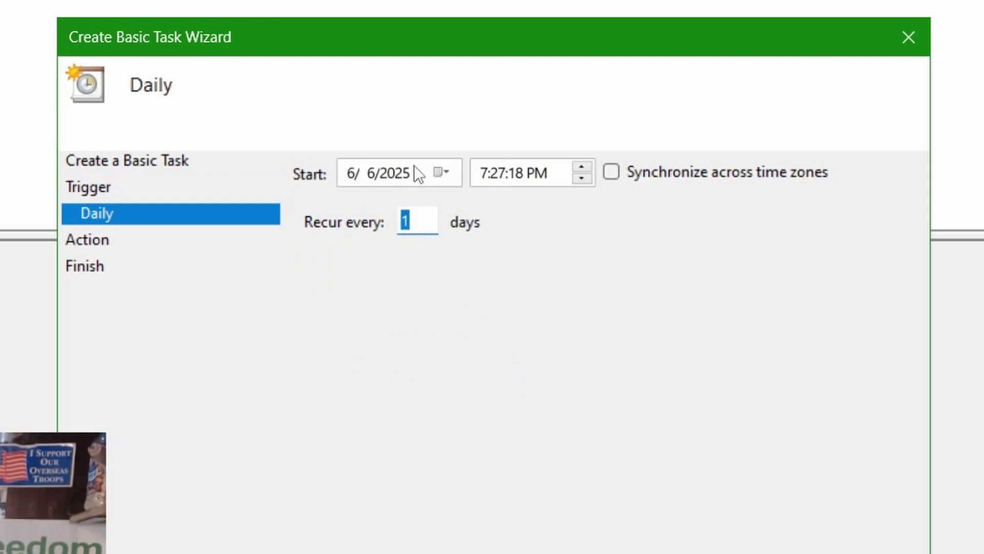
pyautogui.click(514, 174)
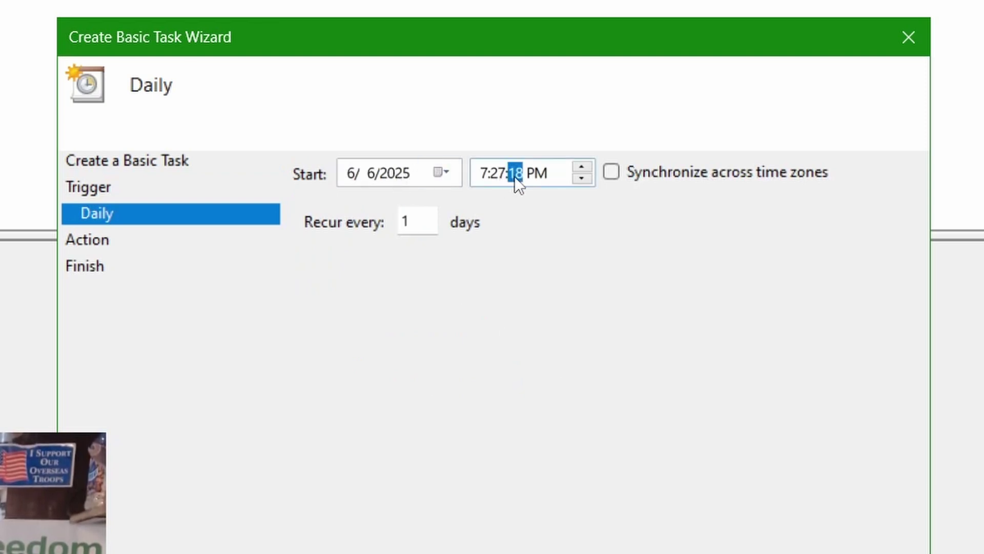
pyautogui.click(539, 173)
pyautogui.moveTo(409, 222); pyautogui.dragTo(382, 221)
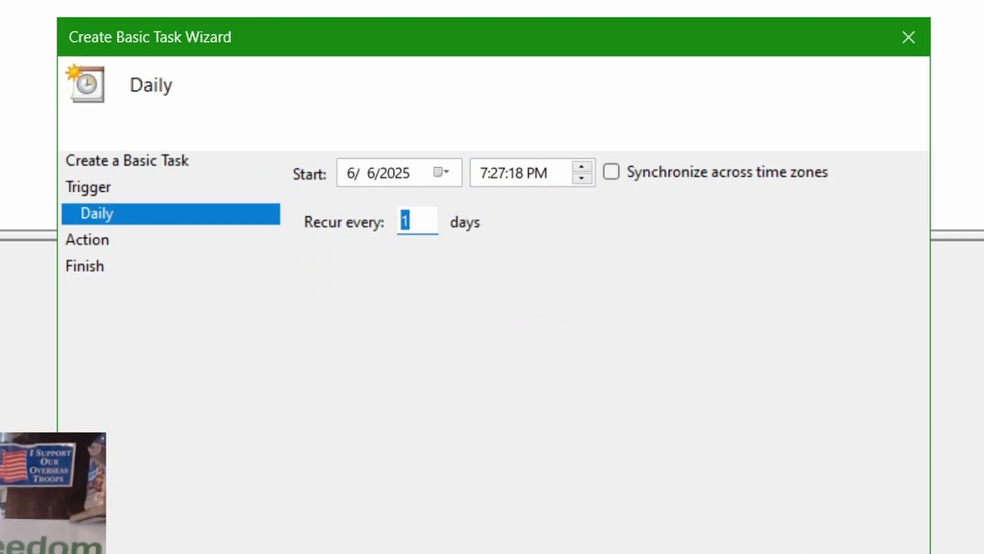
pyautogui.click(687, 529)
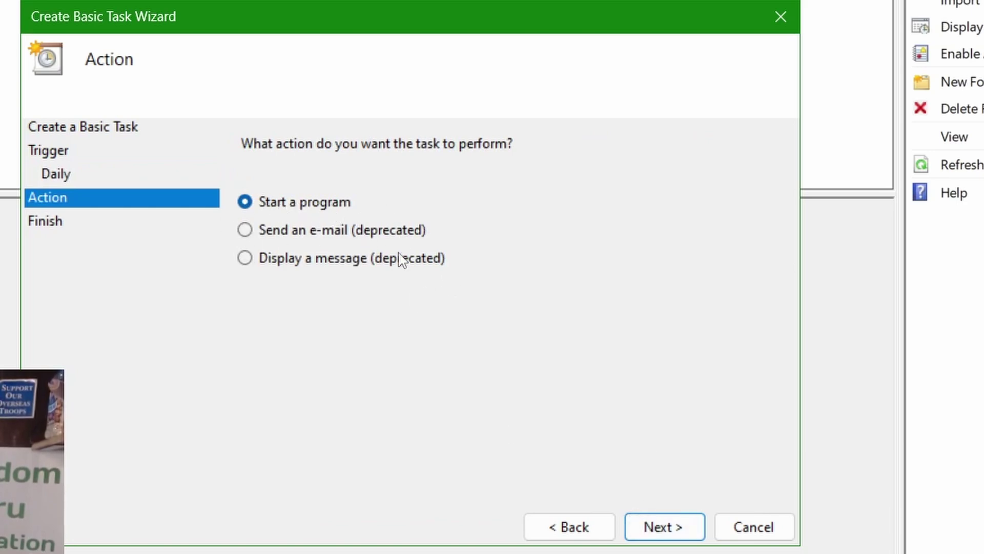
# Keep 'Start a program' as the test task's action and continue.
pyautogui.click(664, 527)
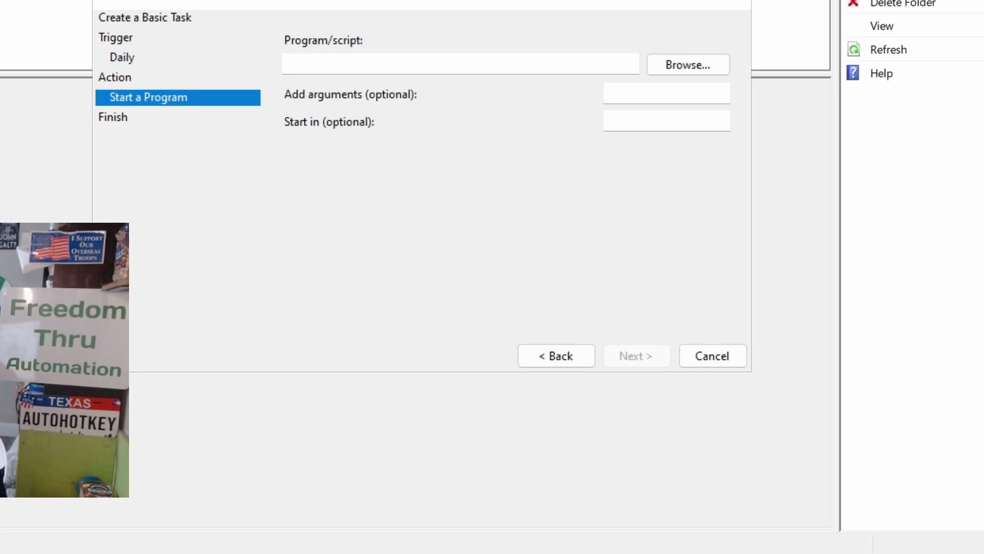
# Copy TaskExample.ahk's path in Explorer and paste B:\Progs\AutoHotkey_L\v2\v2\TaskExample.ahk into Program/script.
pyautogui.moveTo(982, 82); pyautogui.dragTo(666, 198)
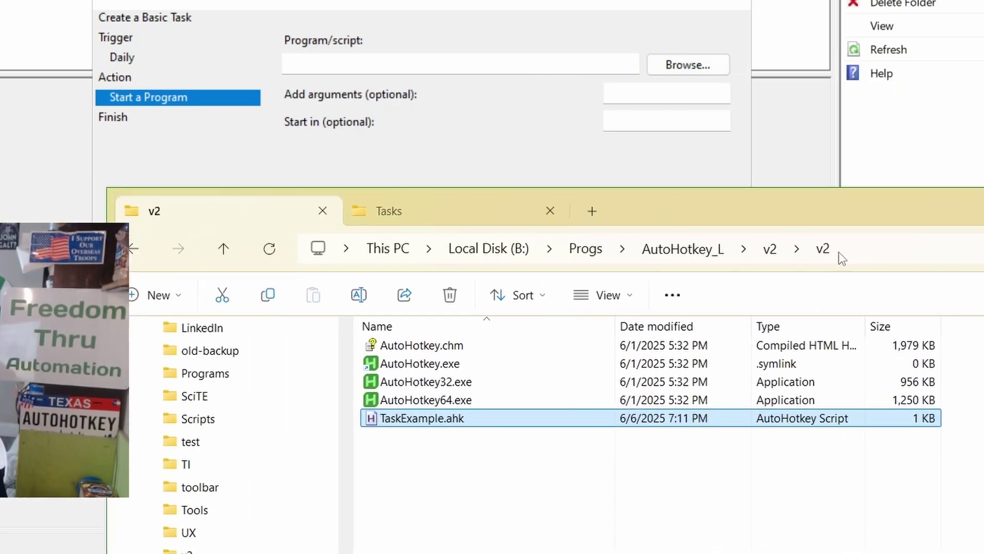
pyautogui.click(441, 418)
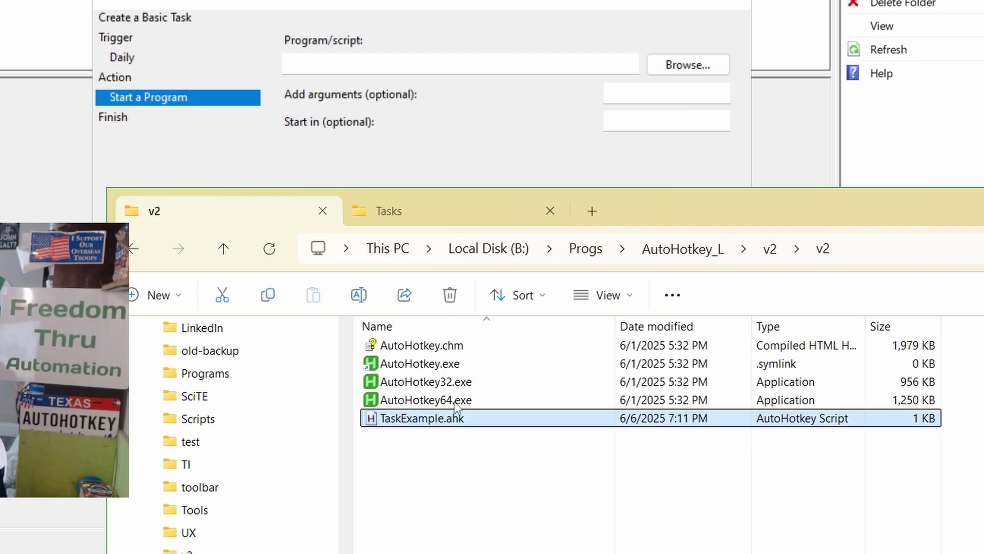
pyautogui.moveTo(789, 210); pyautogui.dragTo(485, 100)
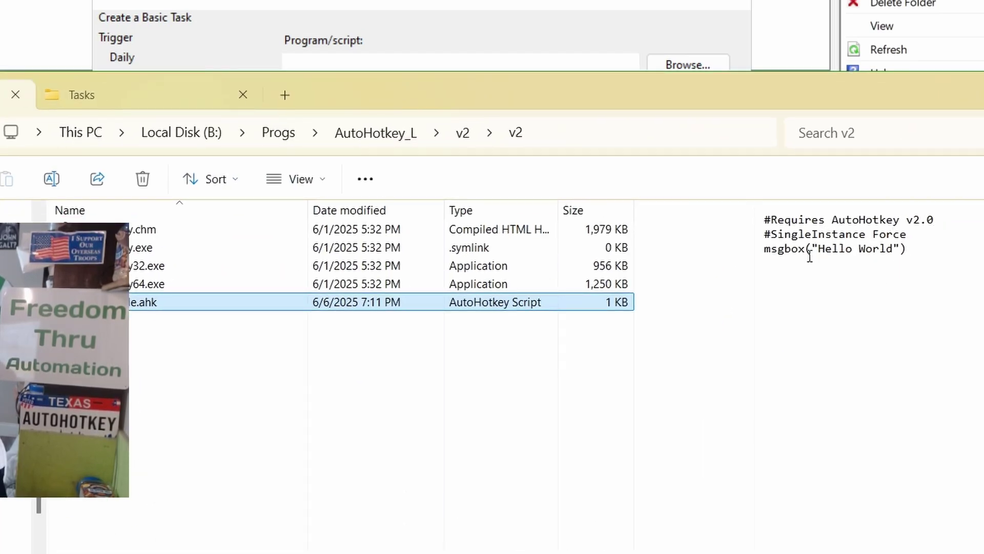
pyautogui.moveTo(763, 93); pyautogui.dragTo(983, 154)
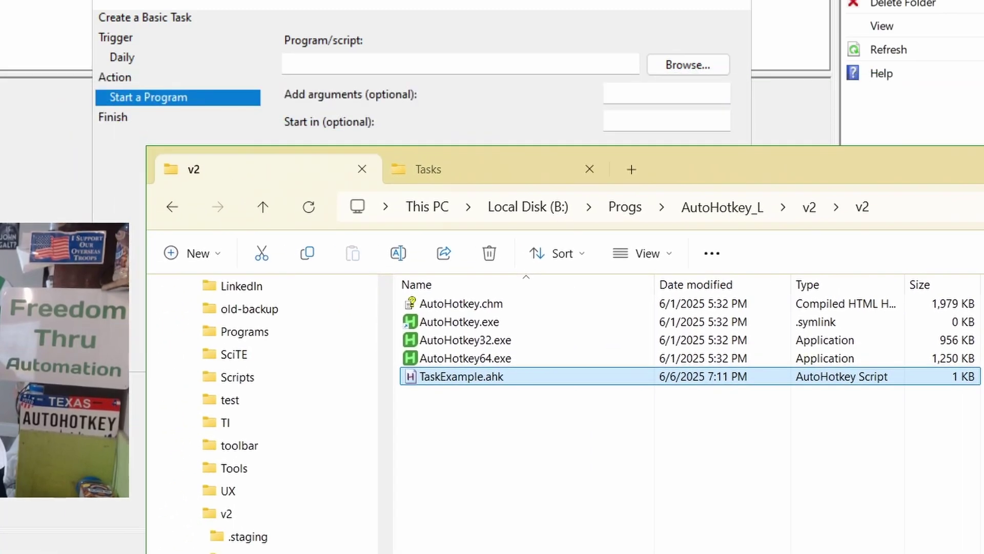
pyautogui.hotkey('ctrl', 'a')
pyautogui.click(472, 379)
pyautogui.hotkey('ctrl', 'shift', 'c')
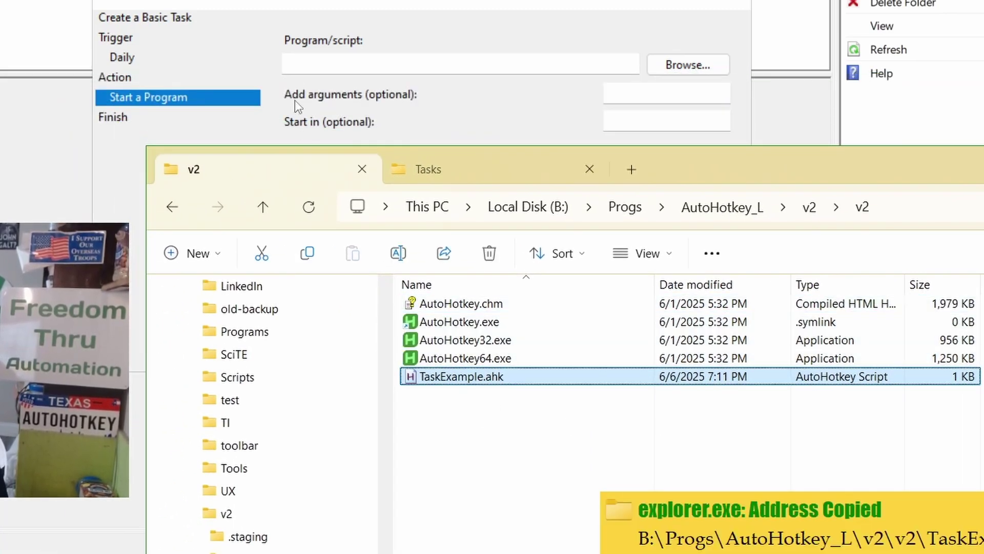
pyautogui.click(305, 58)
pyautogui.hotkey('ctrl', 'v')
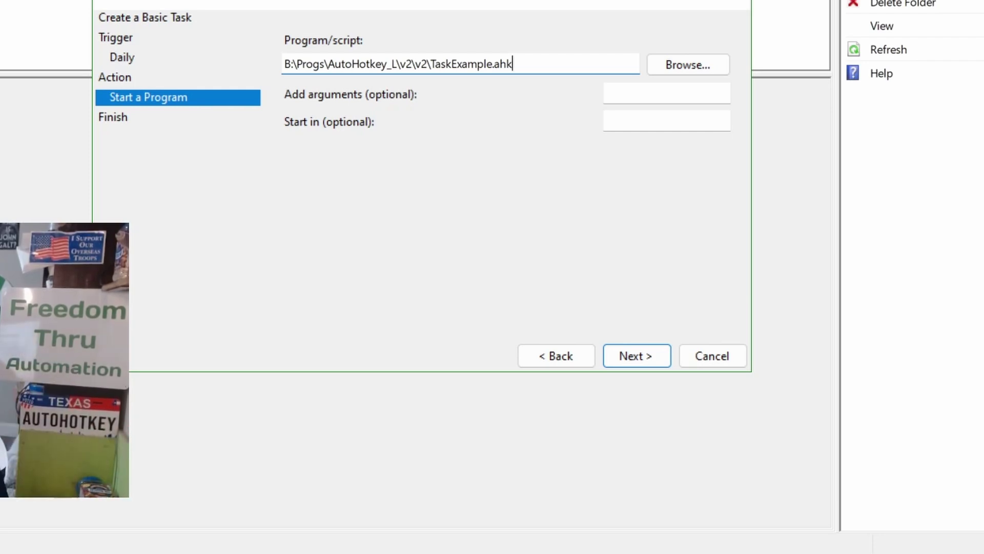
# Browse to B:\Progs\AutoHotkey_L\v2\v2 and pick AutoHotkey64.exe as the program.
pyautogui.click(682, 70)
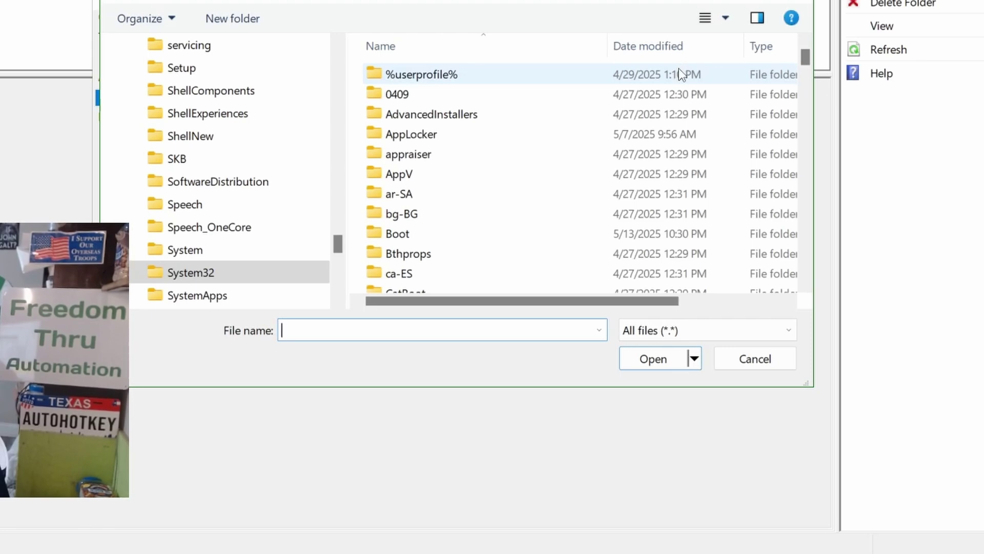
pyautogui.write('B:\\Progs\\AutoHotkey_L\\v2\\v2\\TaskExample.ahk')
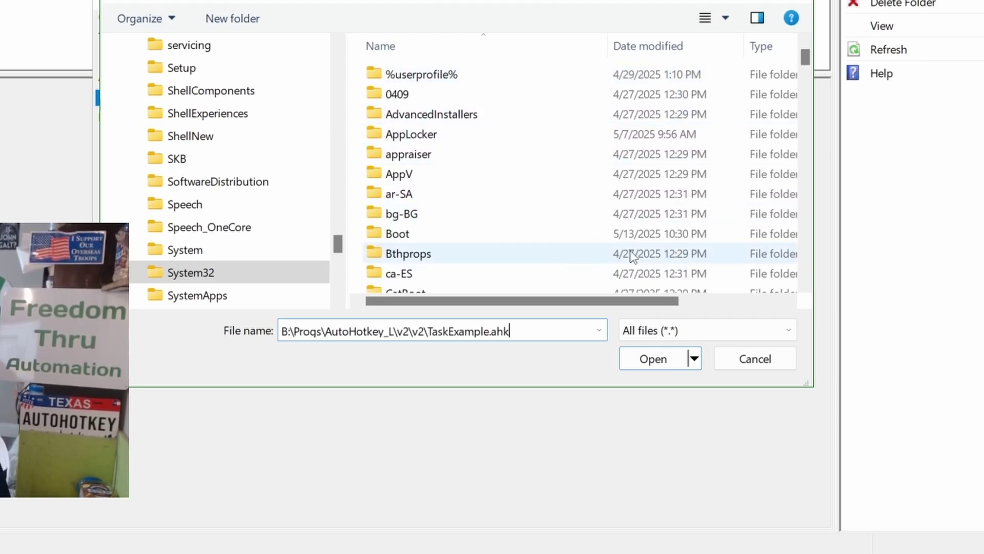
pyautogui.hotkey('shift', 'Left')
pyautogui.hotkey('shift', 'Left')
pyautogui.hotkey('shift', 'Left')
pyautogui.hotkey('shift', 'Left')
pyautogui.hotkey('shift', 'Left')
pyautogui.hotkey('shift', 'Left')
pyautogui.hotkey('shift', 'Left')
pyautogui.hotkey('shift', 'Left')
pyautogui.hotkey('shift', 'Left')
pyautogui.hotkey('shift', 'Left')
pyautogui.hotkey('shift', 'Left')
pyautogui.hotkey('shift', 'Left')
pyautogui.press('BackSpace')
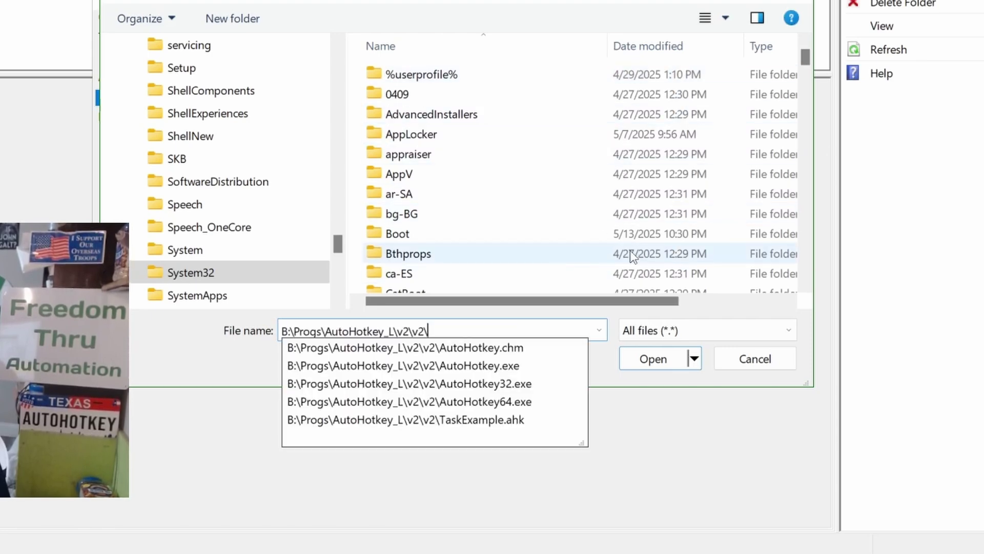
pyautogui.press('Return')
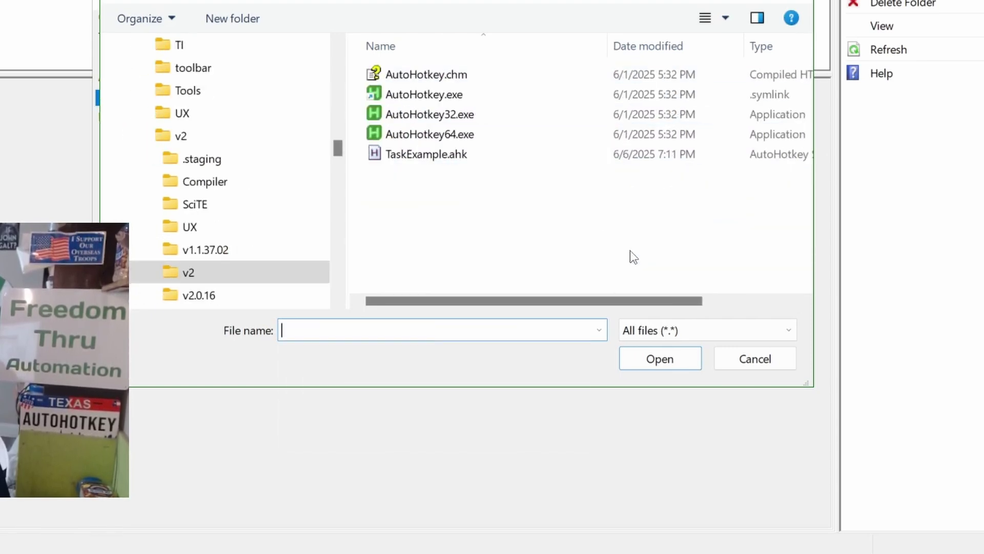
pyautogui.click(454, 135)
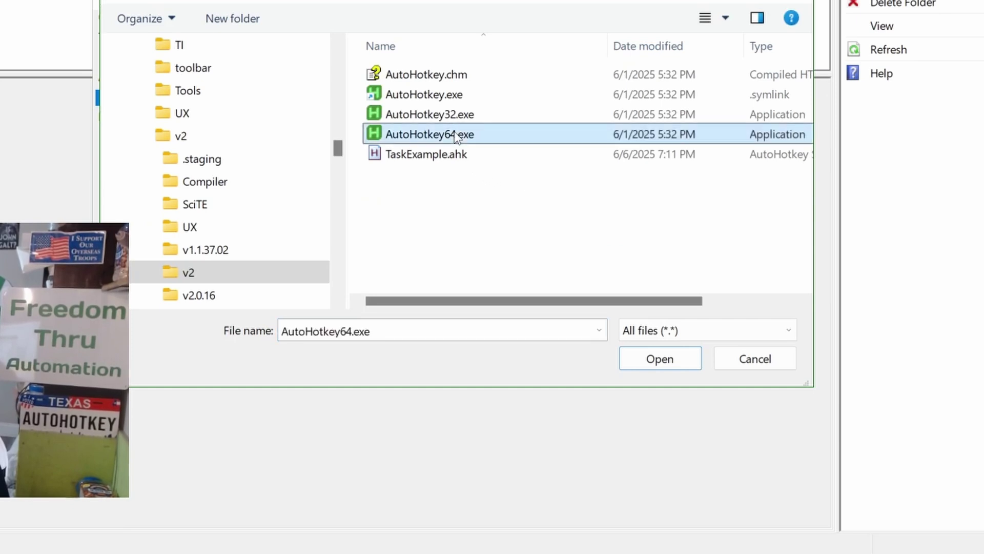
pyautogui.click(675, 366)
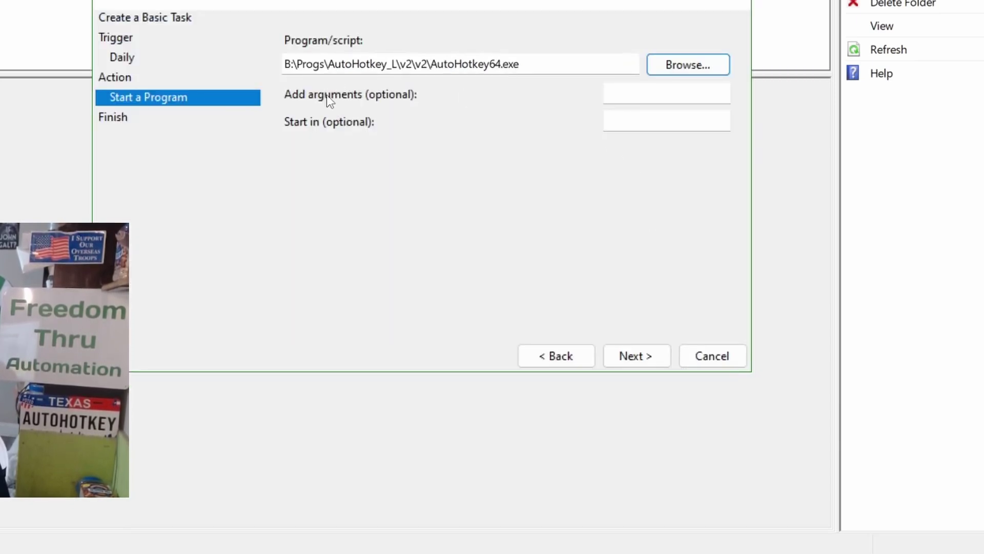
# Quote the AutoHotkey64.exe path and paste the quoted TaskExample.ahk path as the argument.
pyautogui.click(541, 69)
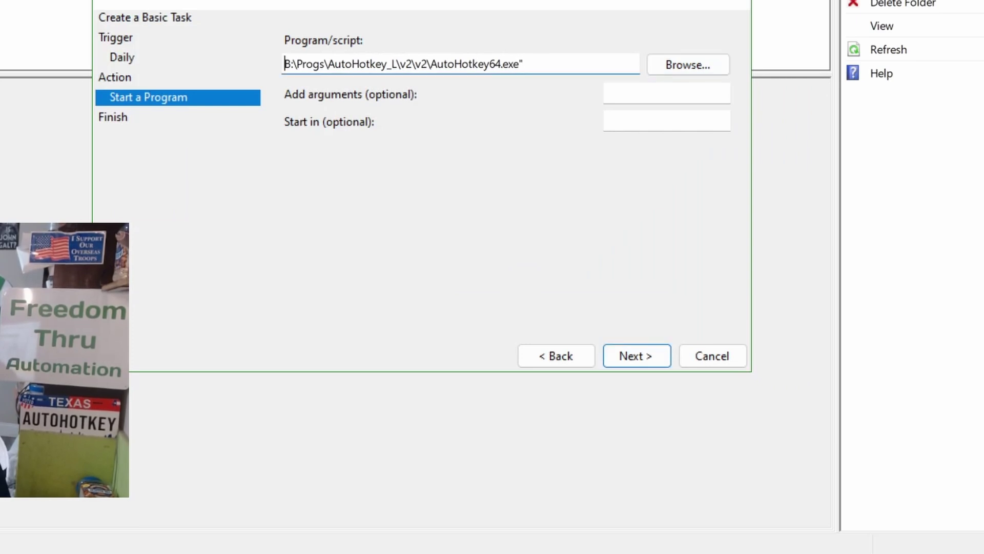
pyautogui.write('"')
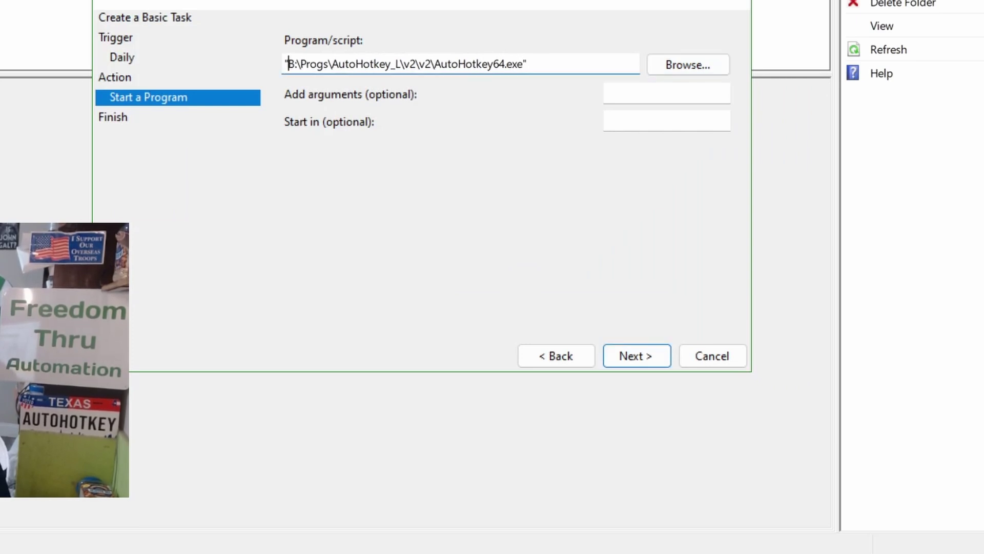
pyautogui.click(629, 97)
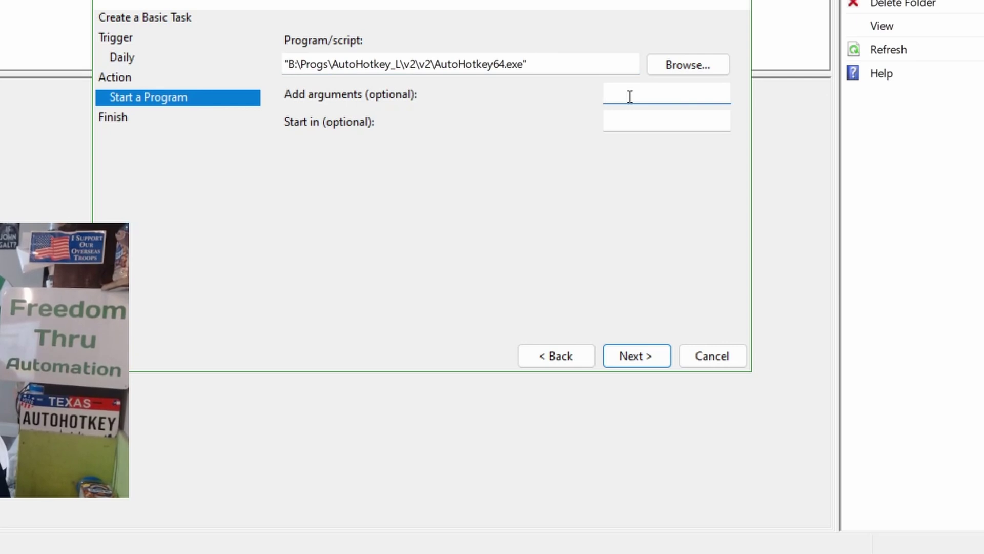
pyautogui.hotkey('ctrl', 'v')
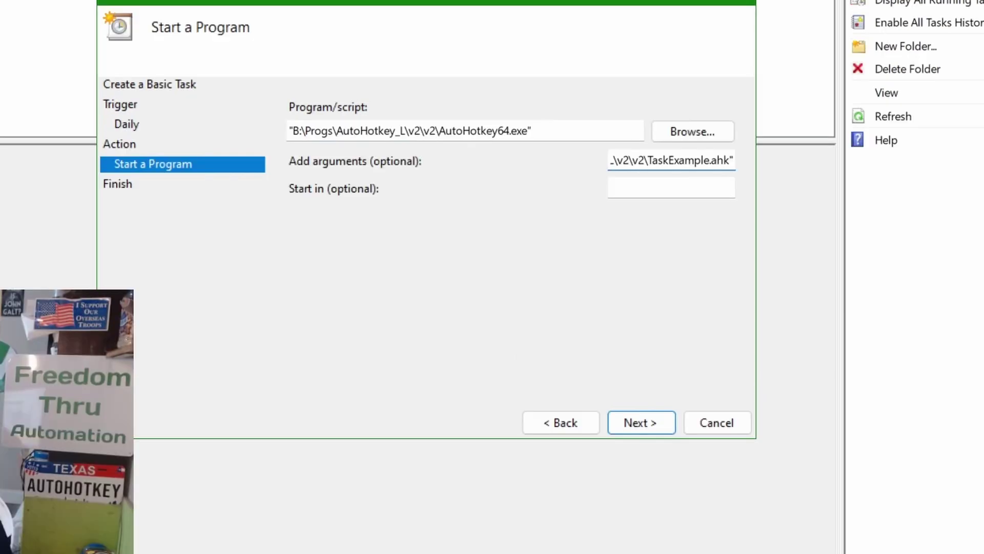
pyautogui.click(699, 186)
# Review the summary and finish creating the daily task 'test'.
pyautogui.click(657, 421)
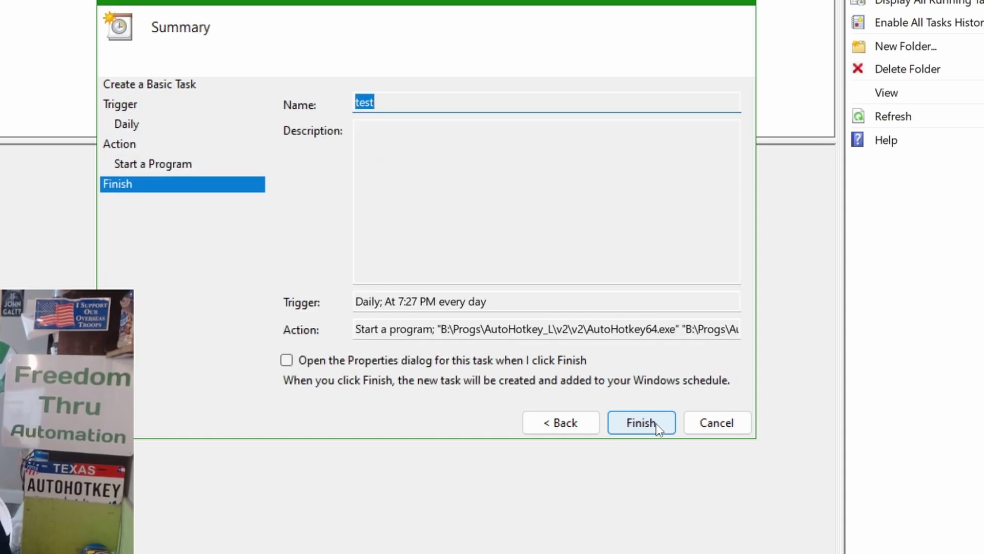
pyautogui.click(576, 239)
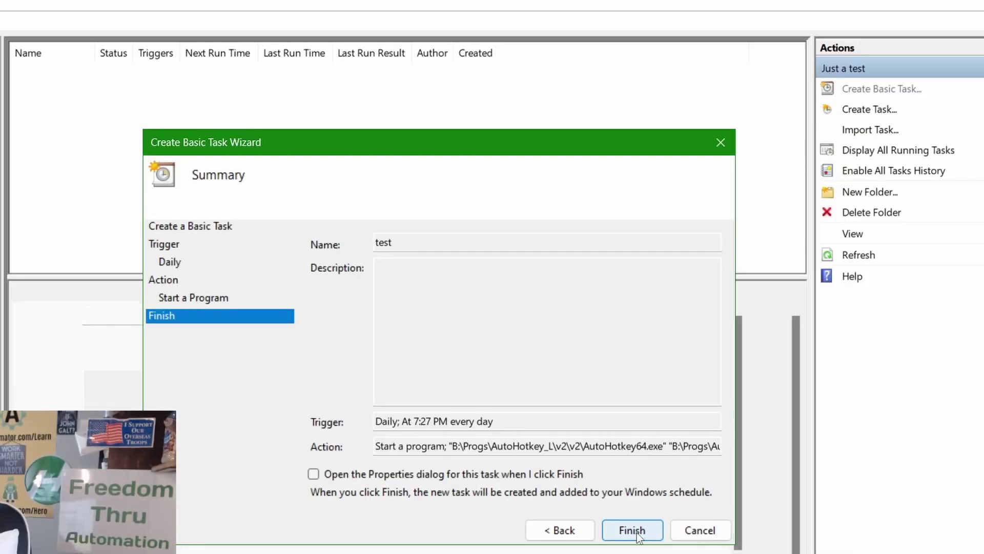
pyautogui.click(632, 530)
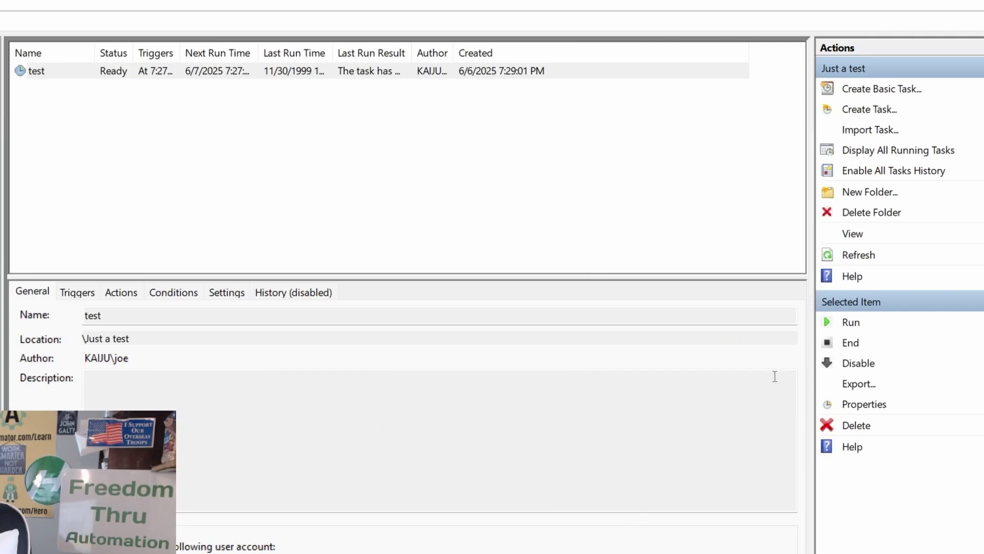
# Run 'test' once, dismiss its Hello World message, and widen the Next Run Time column.
pyautogui.click(857, 323)
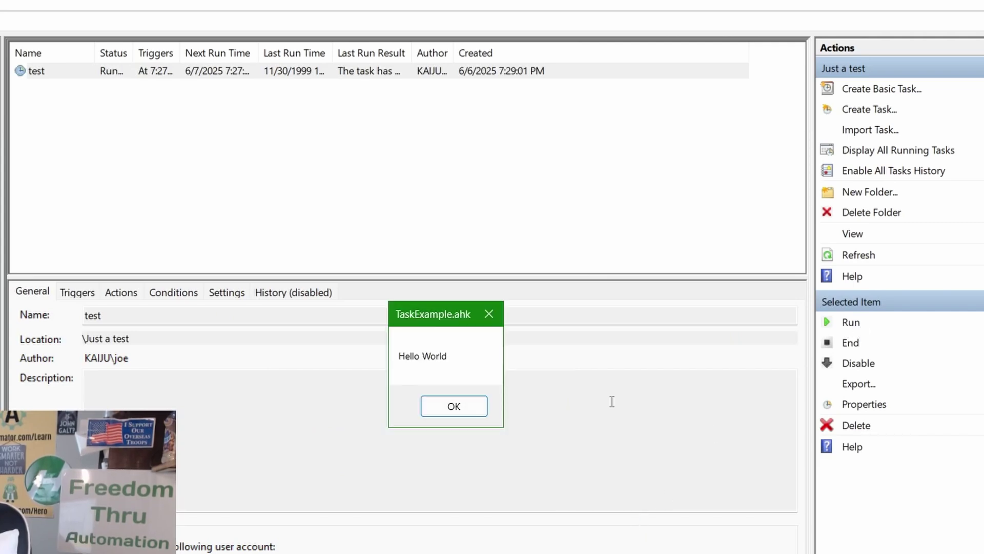
pyautogui.click(470, 407)
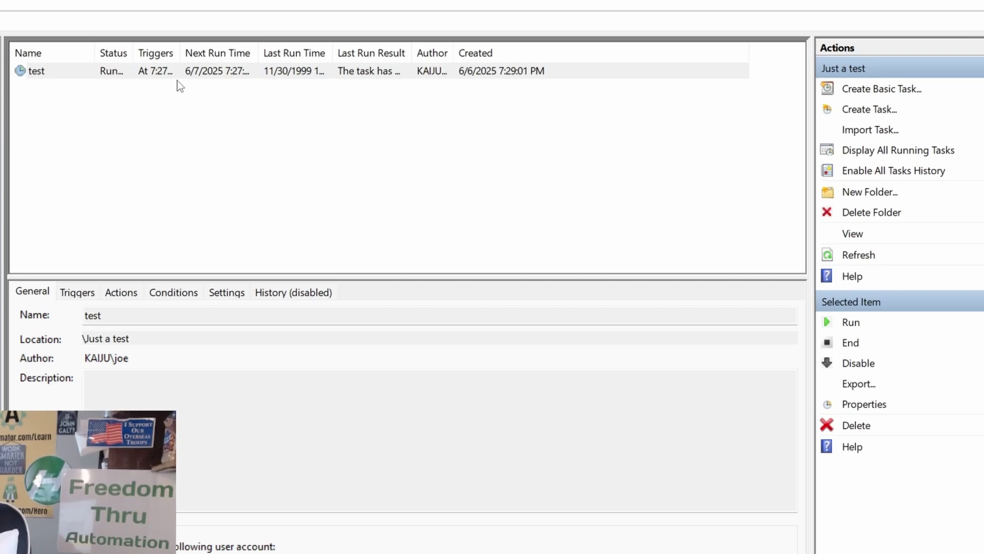
pyautogui.moveTo(258, 55); pyautogui.dragTo(301, 53)
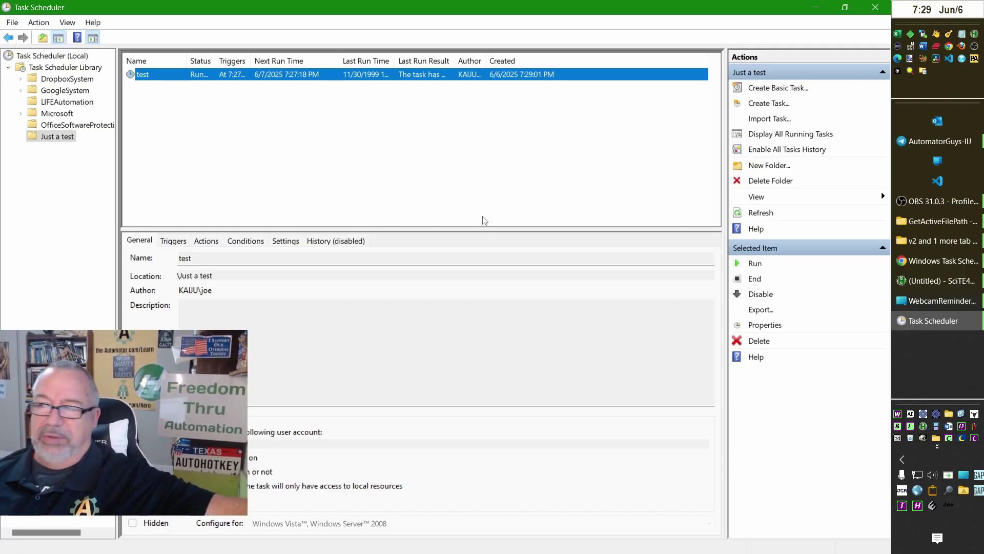
# Go to C:\Windows\System32\Tasks\Just a test in Explorer and select the 4 KB 'test' file.
pyautogui.click(929, 242)
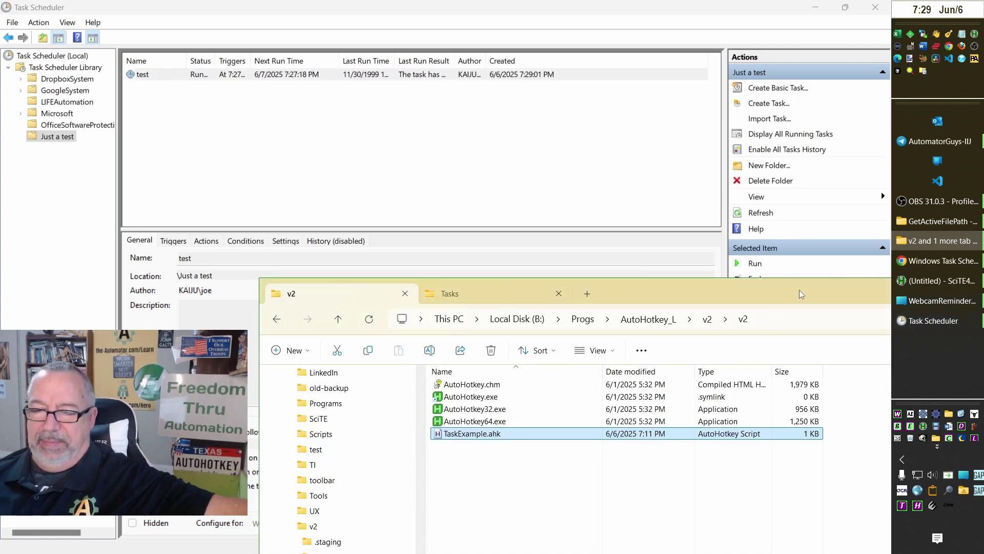
pyautogui.moveTo(799, 290); pyautogui.dragTo(627, 91)
pyautogui.click(281, 89)
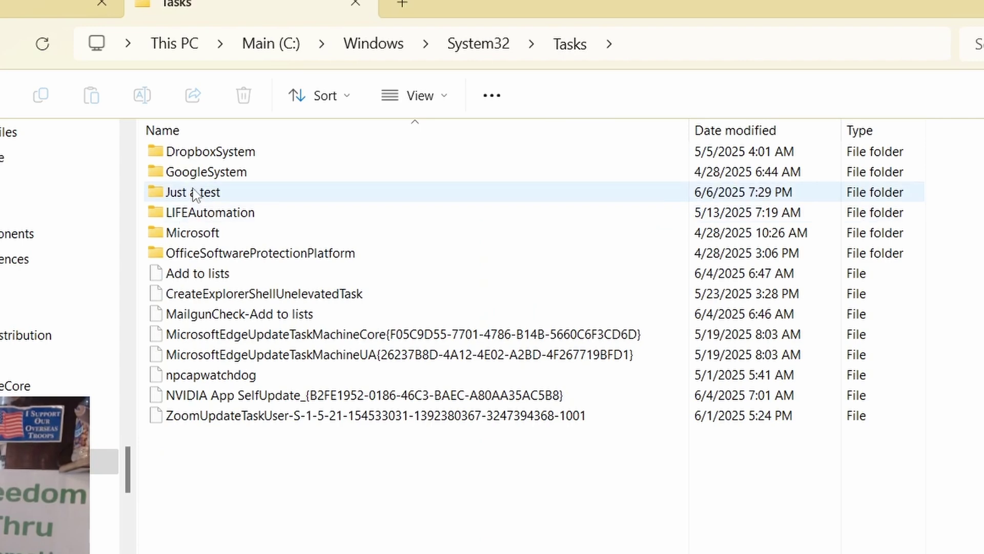
pyautogui.doubleClick(194, 194)
pyautogui.click(177, 154)
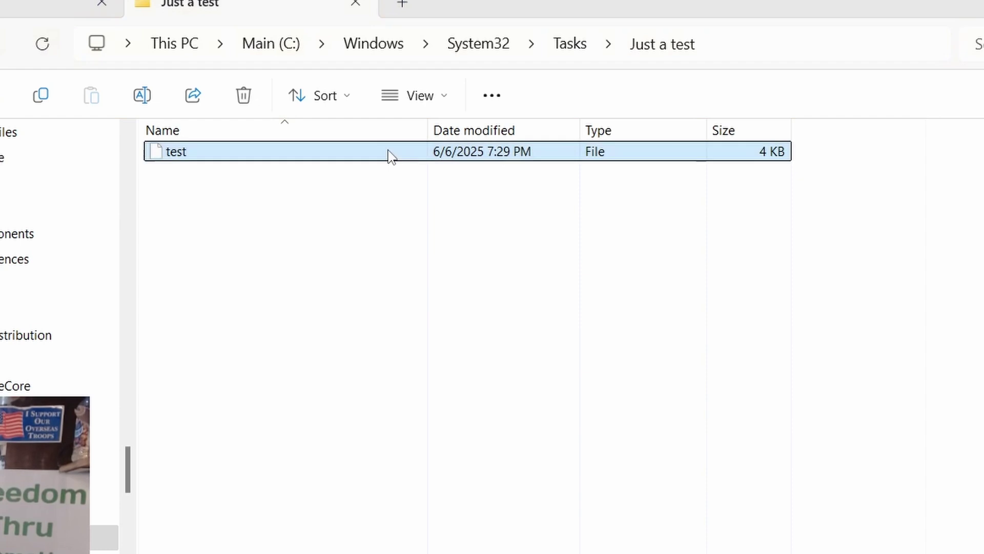
# Drag the 'test' task file into SciTE4AutoHotkey and maximize the editor.
pyautogui.moveTo(983, 256); pyautogui.dragTo(578, 213)
pyautogui.moveTo(416, 149); pyautogui.dragTo(500, 402)
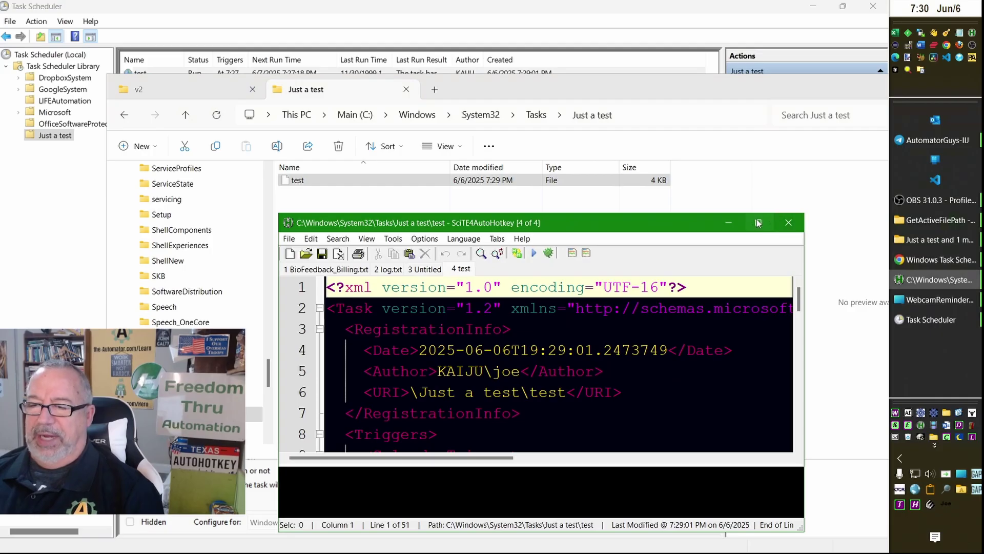
pyautogui.click(758, 222)
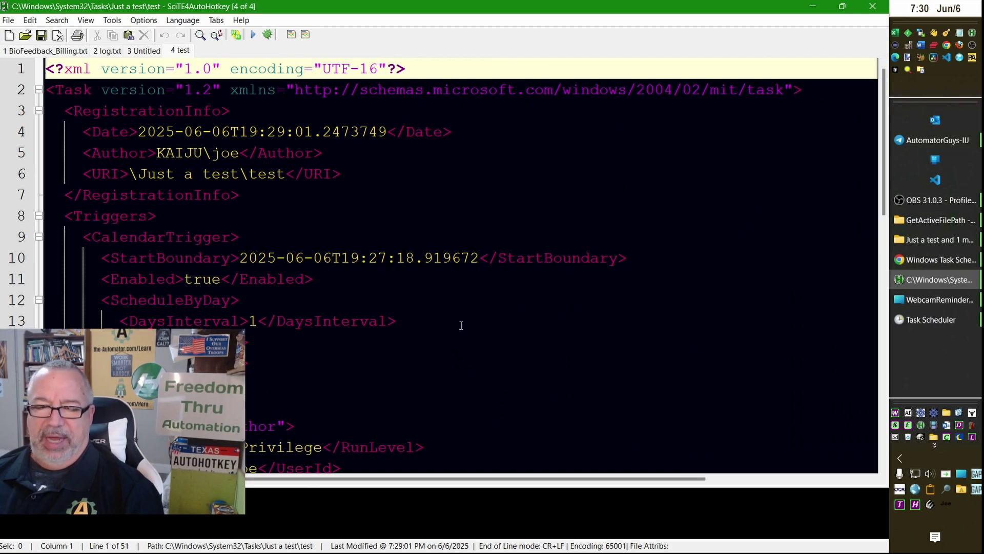
pyautogui.scroll(-11, 517, 255)
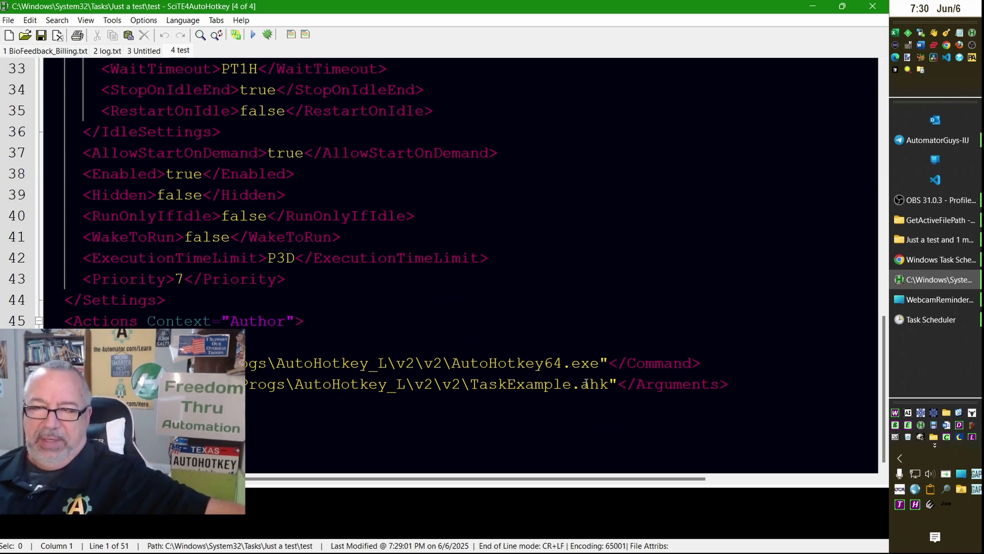
# Resize the editor so lines 47-48 show fully and highlight the TaskExample.ahk argument path.
pyautogui.moveTo(611, 8); pyautogui.dragTo(480, 31)
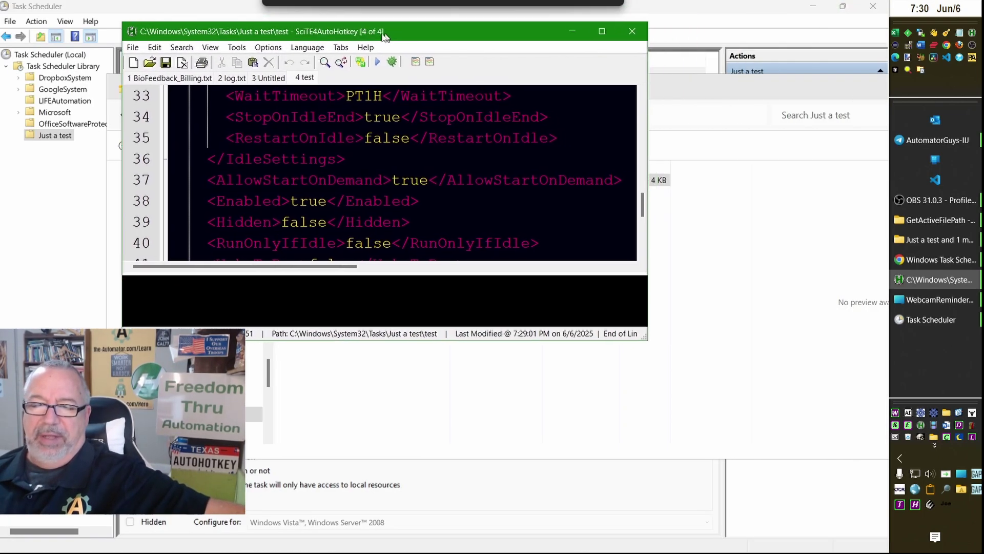
pyautogui.scroll(-4, 451, 234)
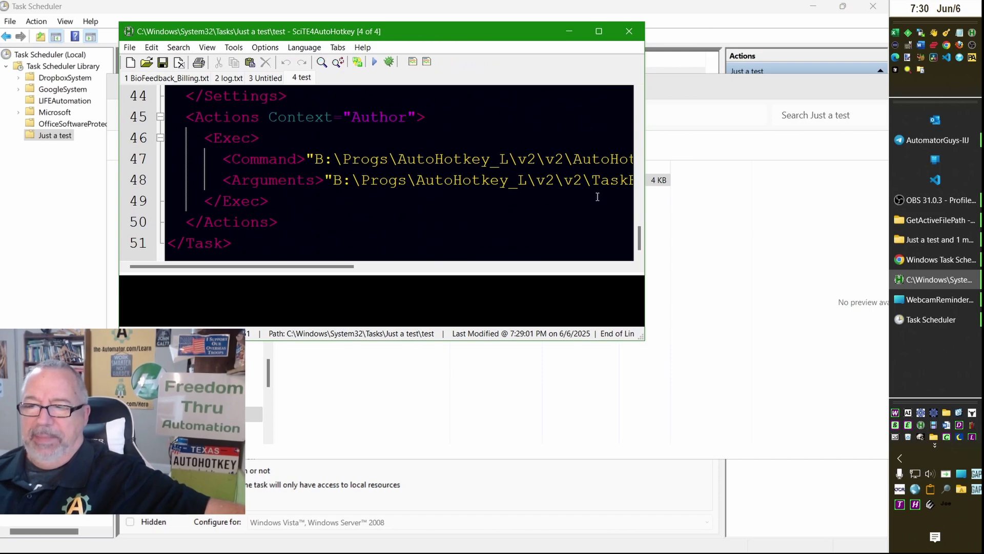
pyautogui.moveTo(645, 186); pyautogui.dragTo(861, 193)
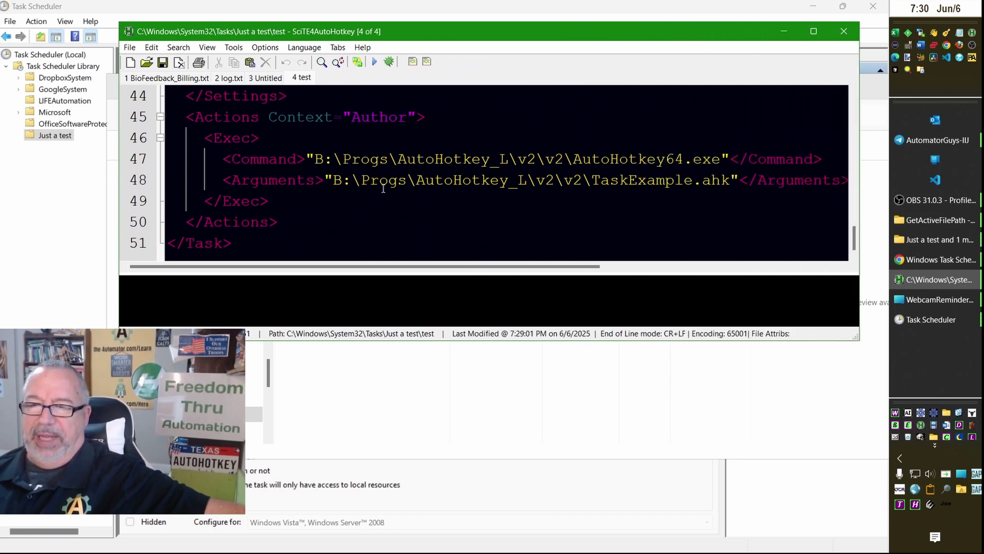
pyautogui.moveTo(332, 183); pyautogui.dragTo(734, 184)
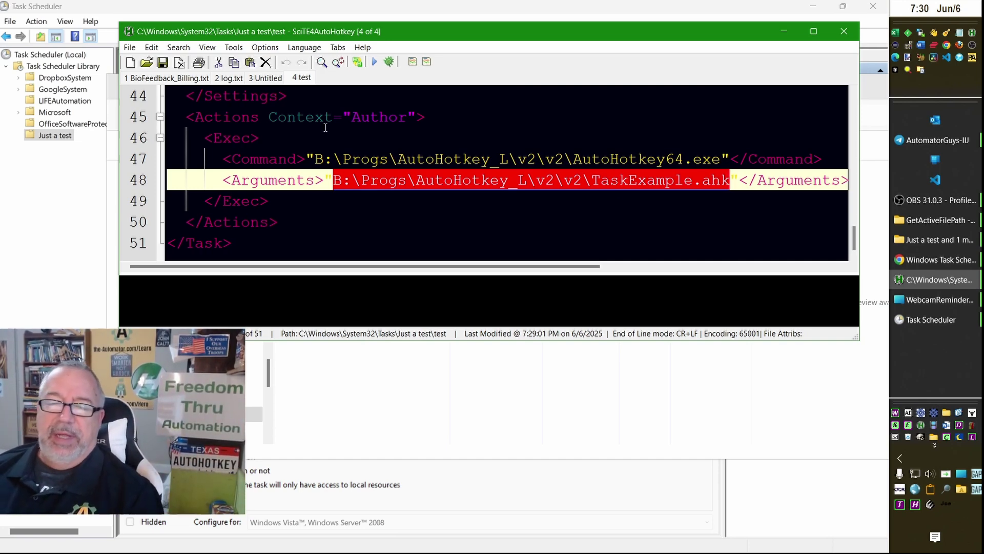
pyautogui.click(357, 194)
# Switch from the editor back to File Explorer showing the 'Just a test' folder with the test file.
pyautogui.hotkey('alt', 'Tab')
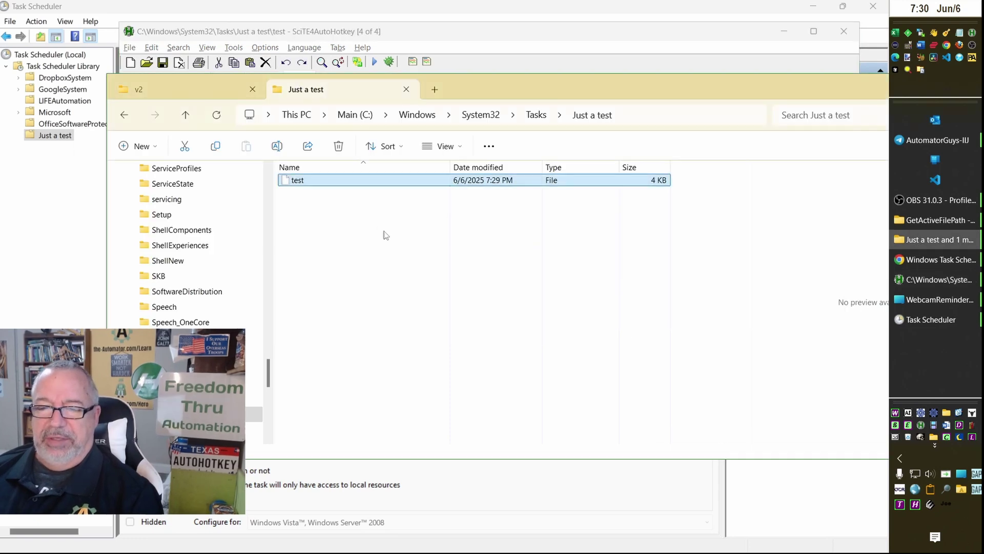